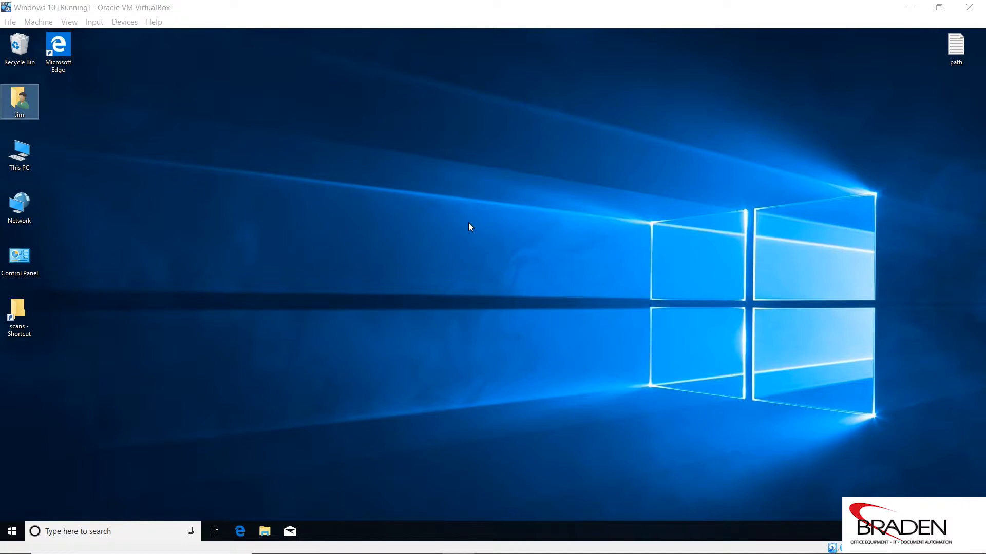
Open the Downloads folder inside the user's home folder and move its window clear of the desktop icons
click(19, 96)
double_click(19, 95)
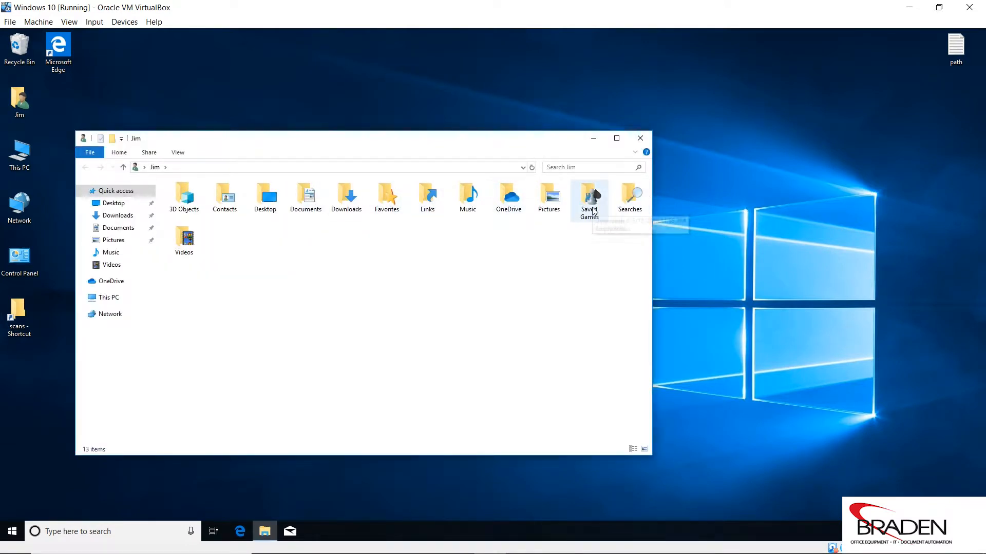
double_click(339, 203)
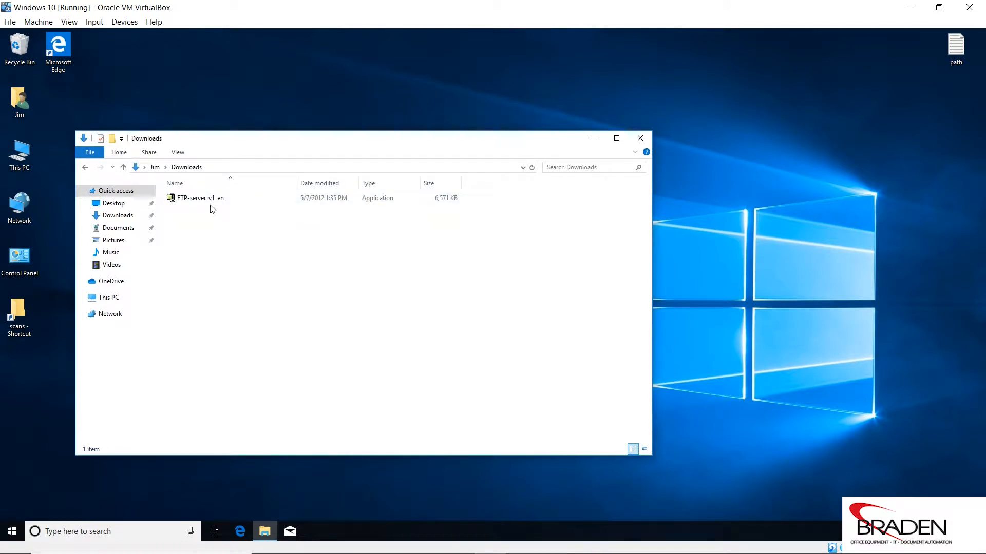
drag(296, 150, 551, 103)
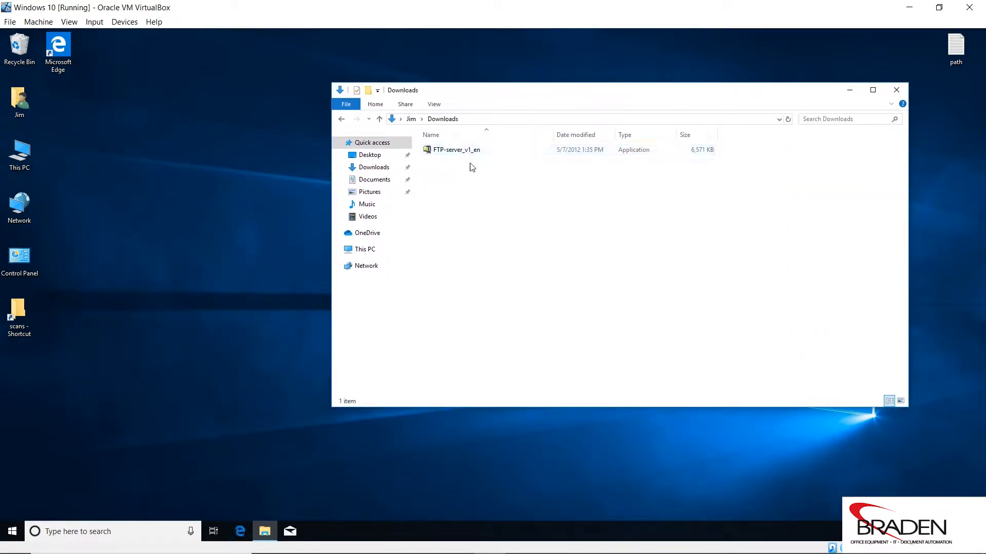
Create a new folder named FTP Utility in the Downloads folder
right_click(459, 237)
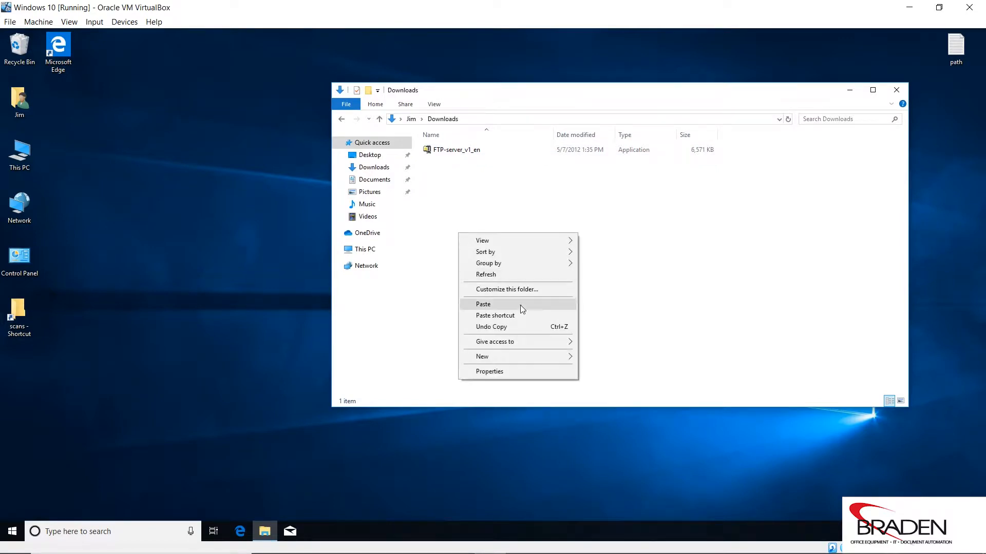
mouse_move(515, 359)
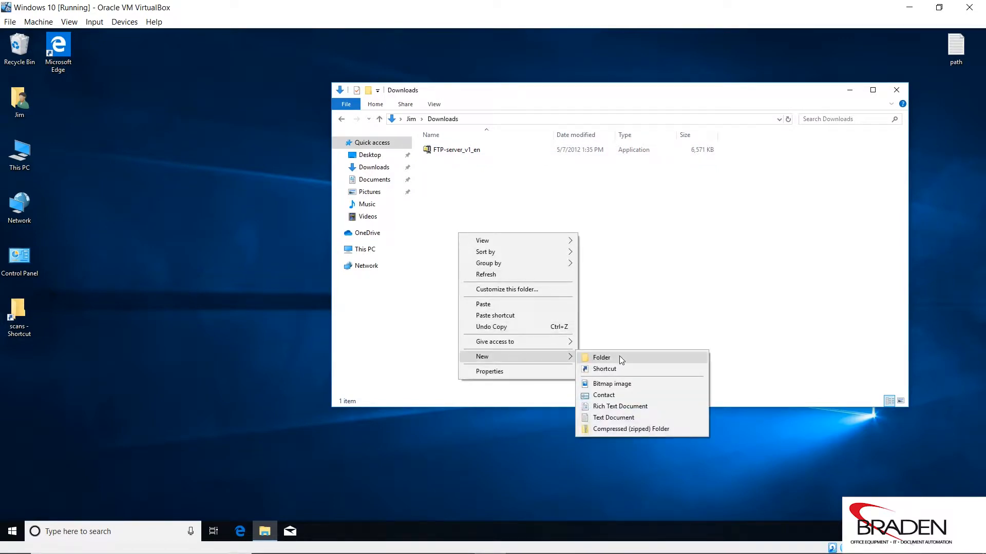
click(620, 357)
text(FTP)
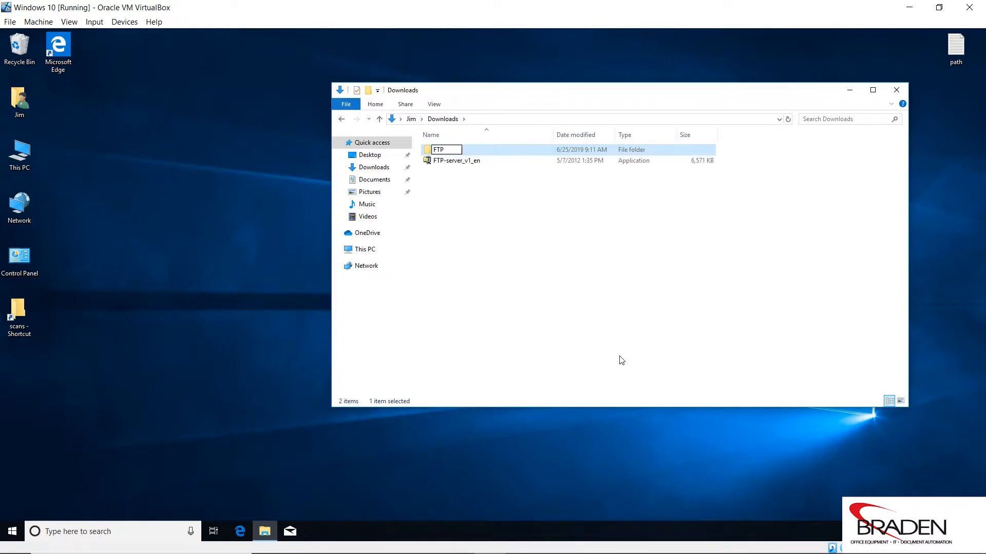
text( Utility)
key(Return)
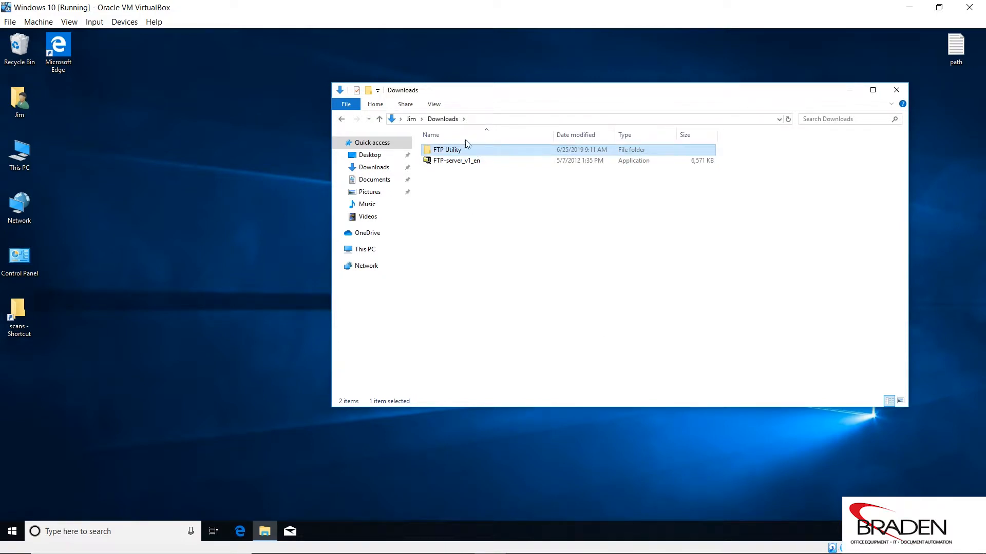
Move FTP-server_v1_en into the FTP Utility folder and run it from there
drag(454, 163, 457, 155)
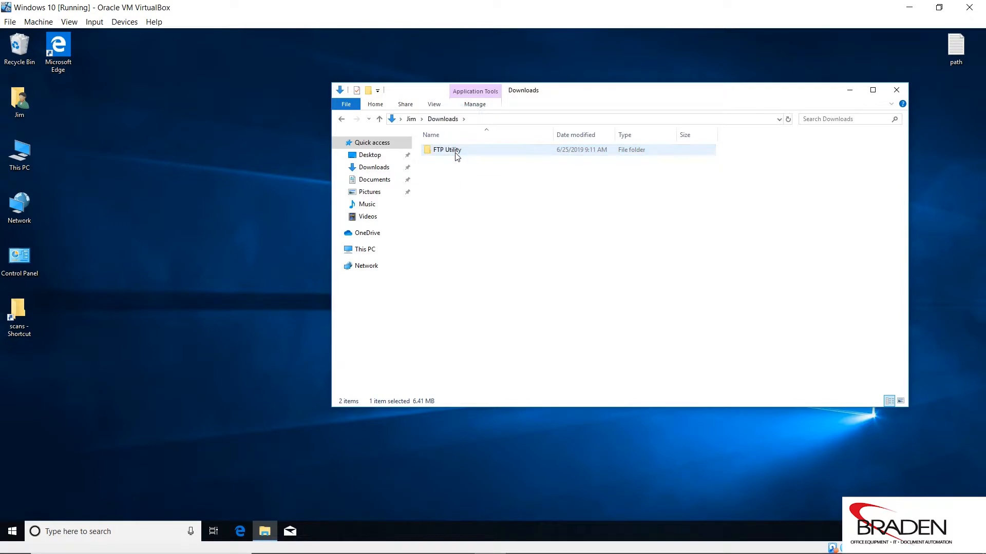
double_click(457, 152)
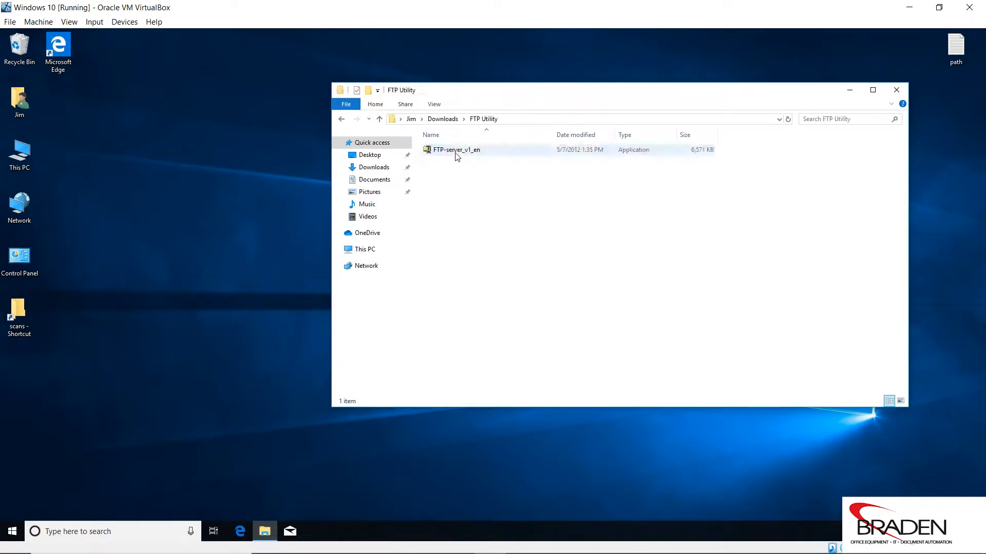
double_click(455, 151)
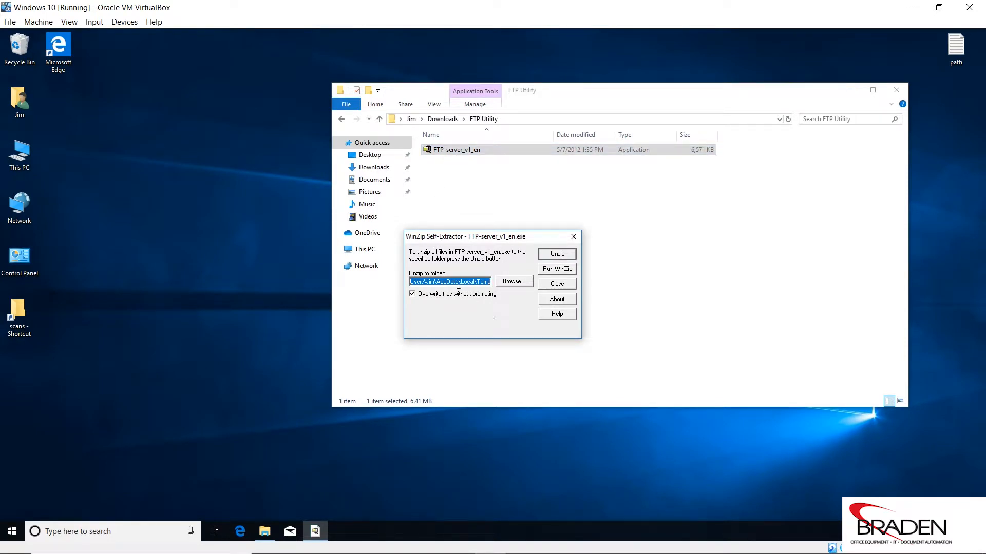
Unzip the self-extractor's files into the FTP Utility folder under Downloads and close the extractor
drag(510, 240, 274, 250)
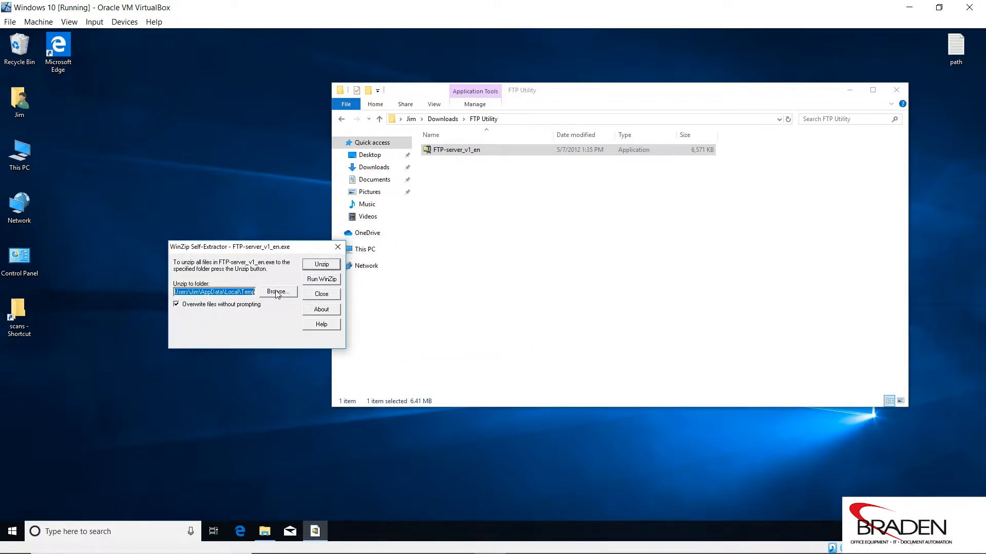
click(274, 291)
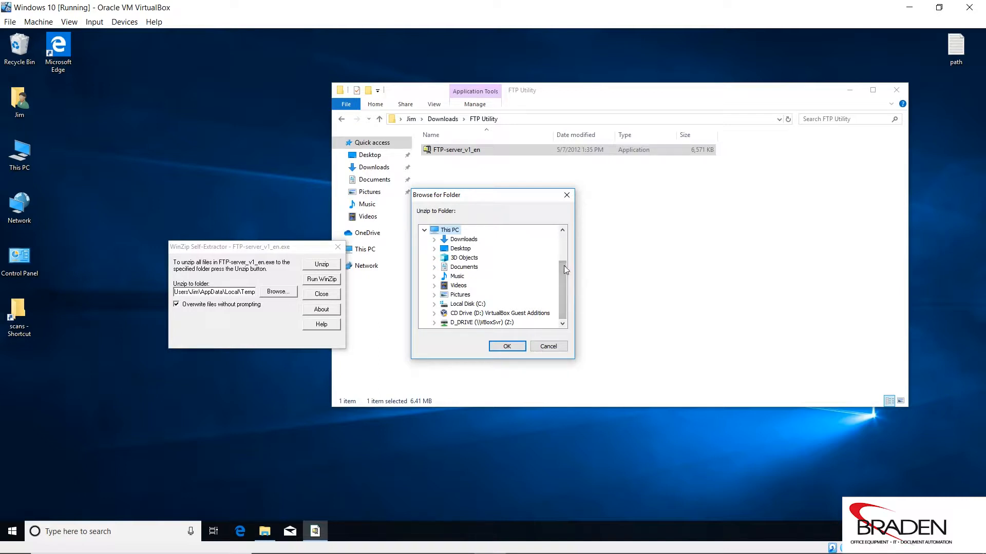
click(434, 239)
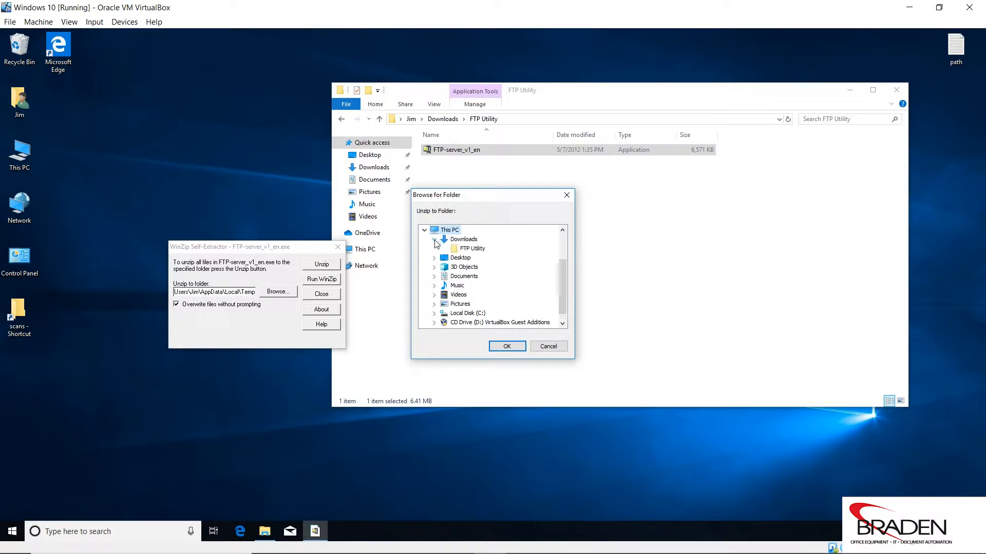
click(465, 249)
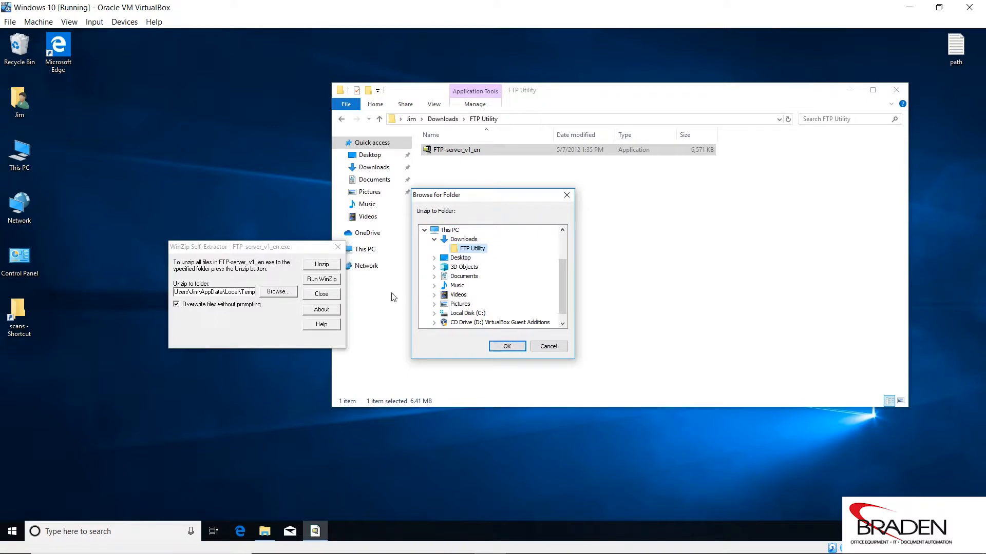
click(504, 347)
click(328, 264)
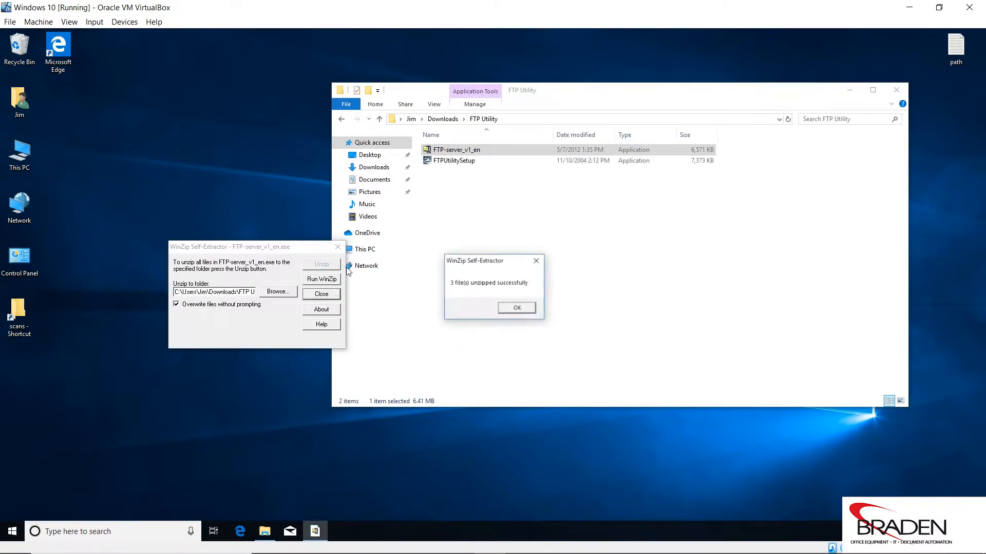
click(516, 308)
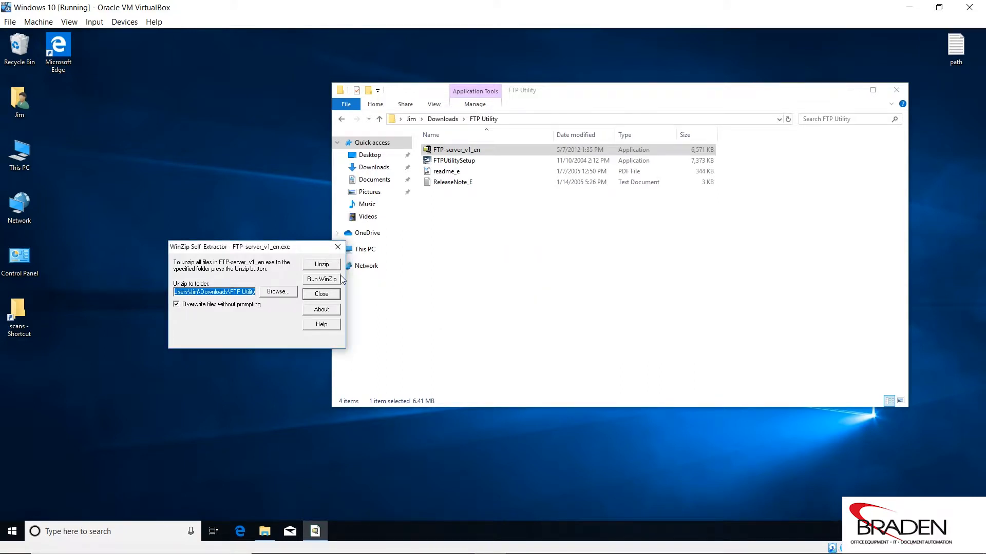
click(322, 294)
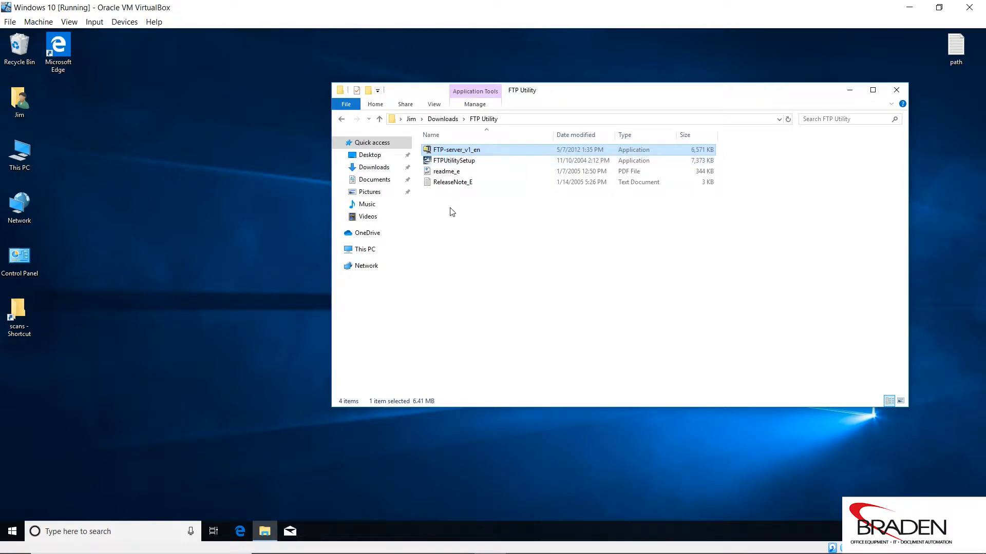
Run FTPUtilitySetup as administrator and allow it to make changes to the device
mouse_move(450, 162)
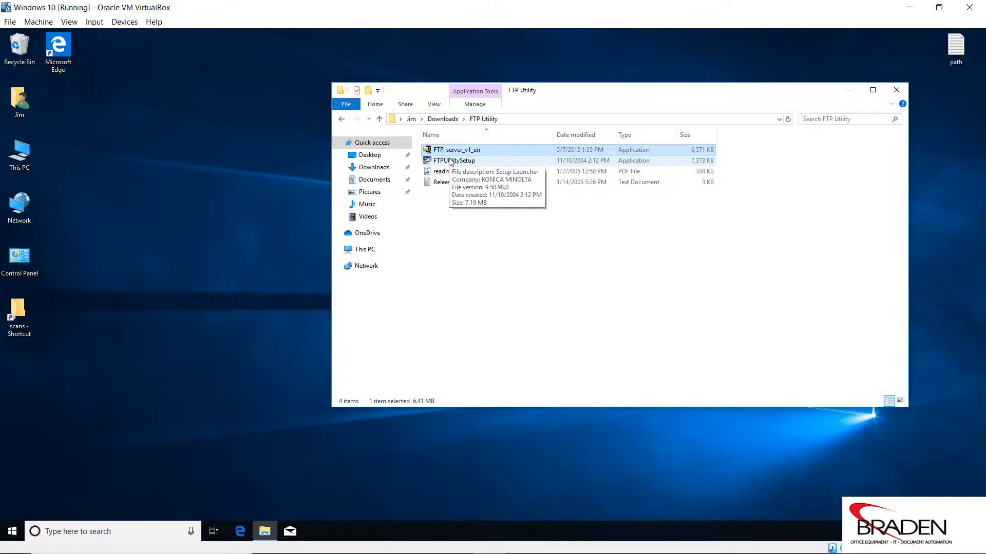
click(451, 161)
right_click(451, 161)
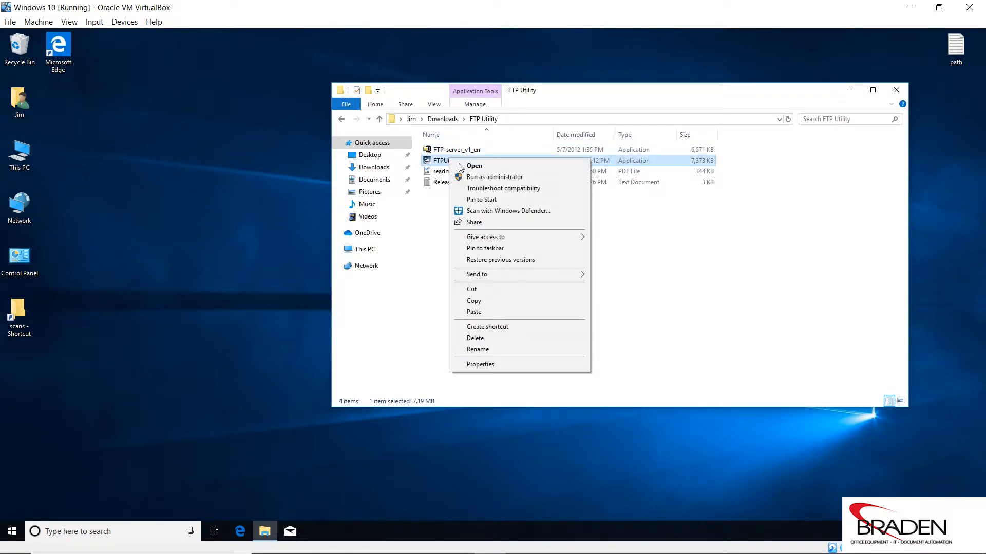
click(495, 178)
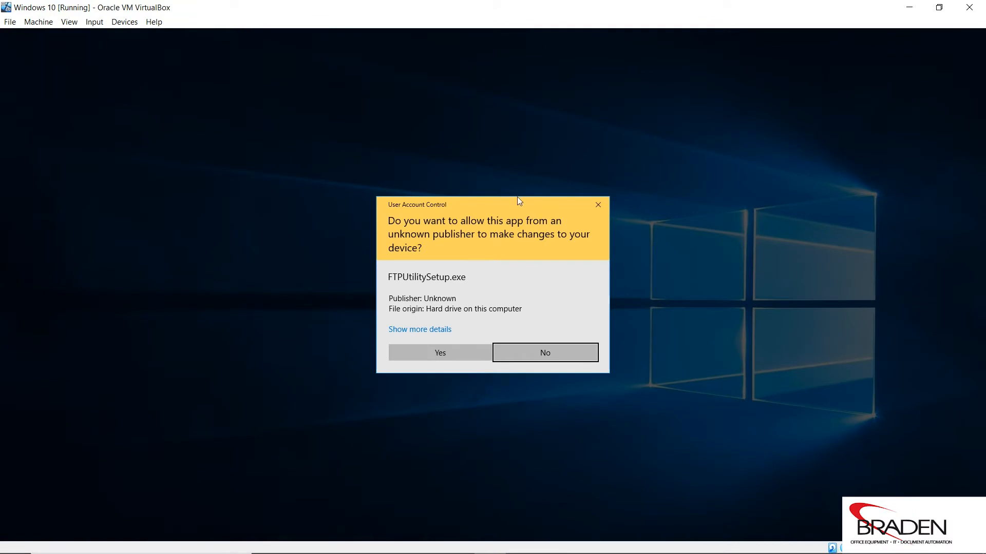
click(456, 352)
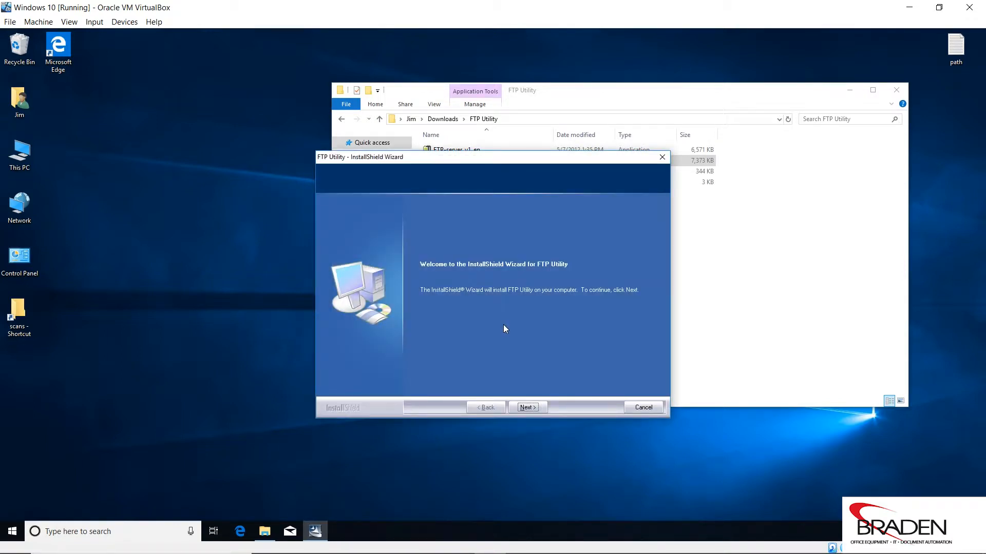
Accept the FTP Utility license agreement and keep the default install location C:\Program Files (x86)\KONICA MINOLTA\FTP Utility
click(529, 407)
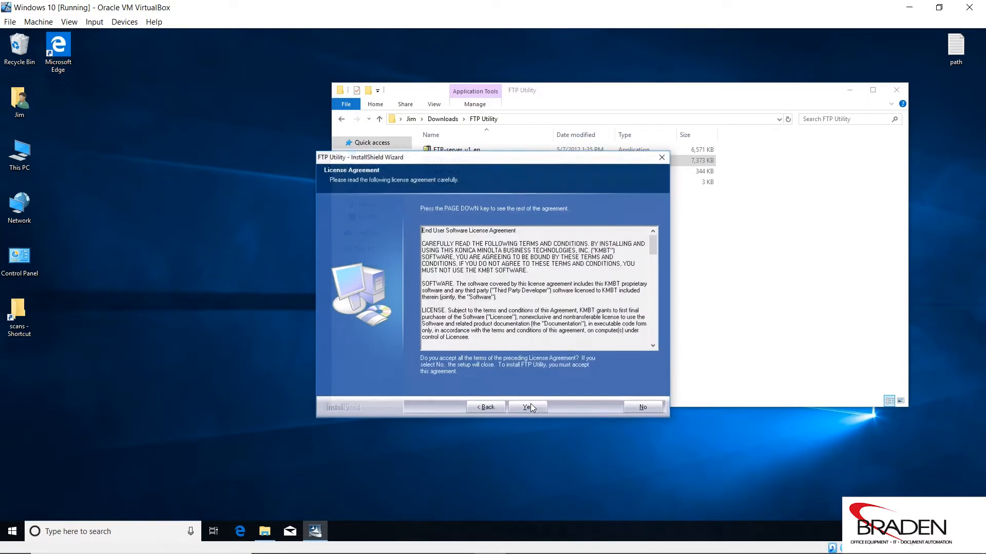
click(532, 409)
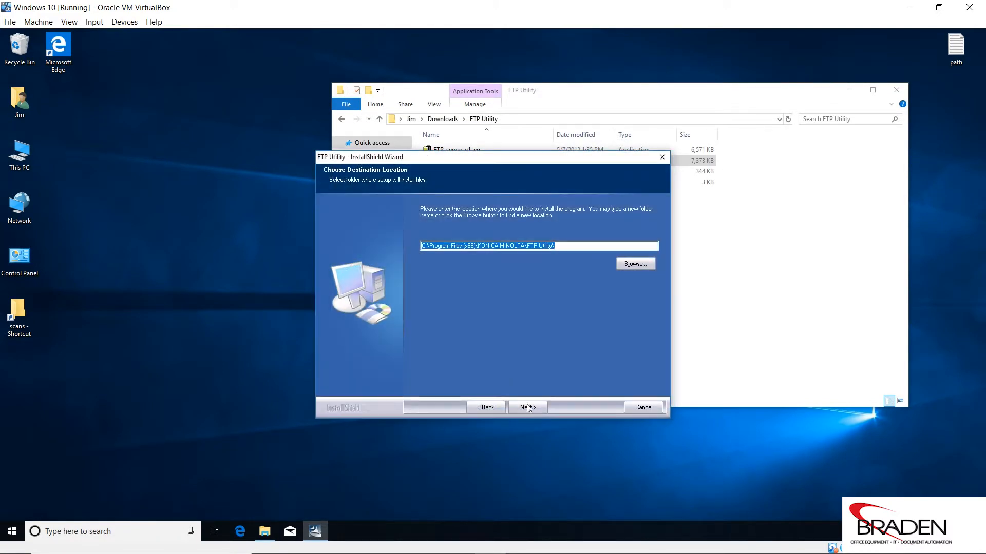
click(528, 407)
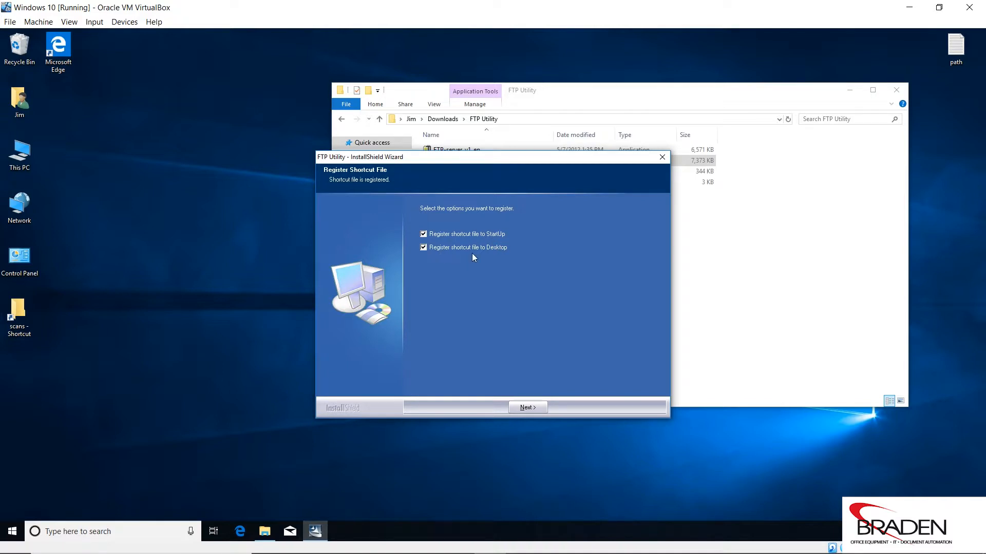
Finish the FTP Utility installation with the shortcut registered only to StartUp, and close the folder window
click(423, 248)
click(528, 406)
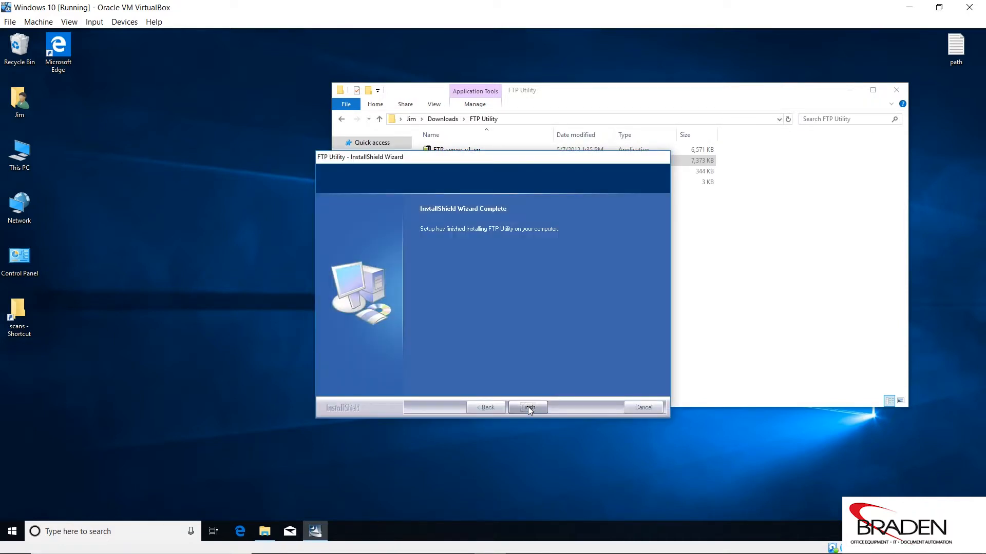
click(528, 407)
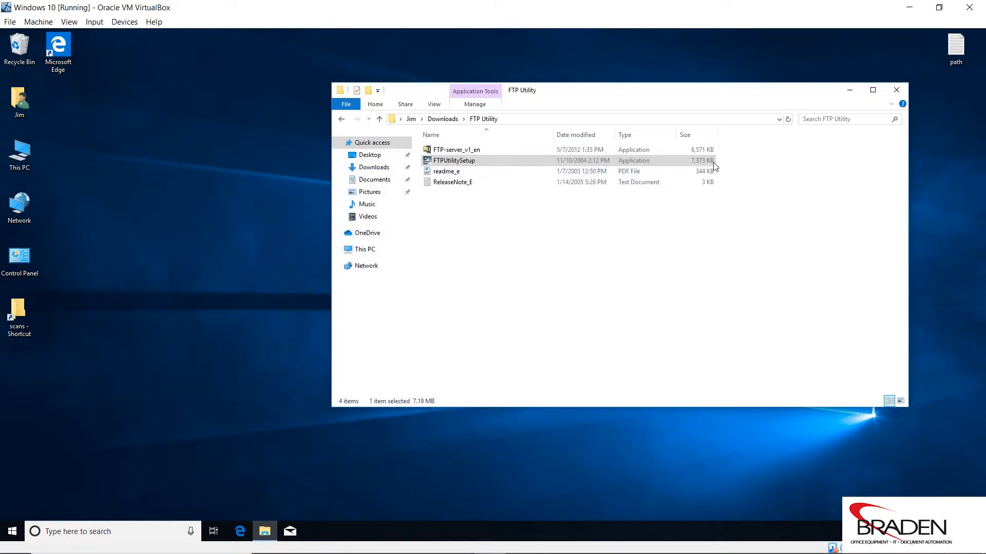
click(900, 93)
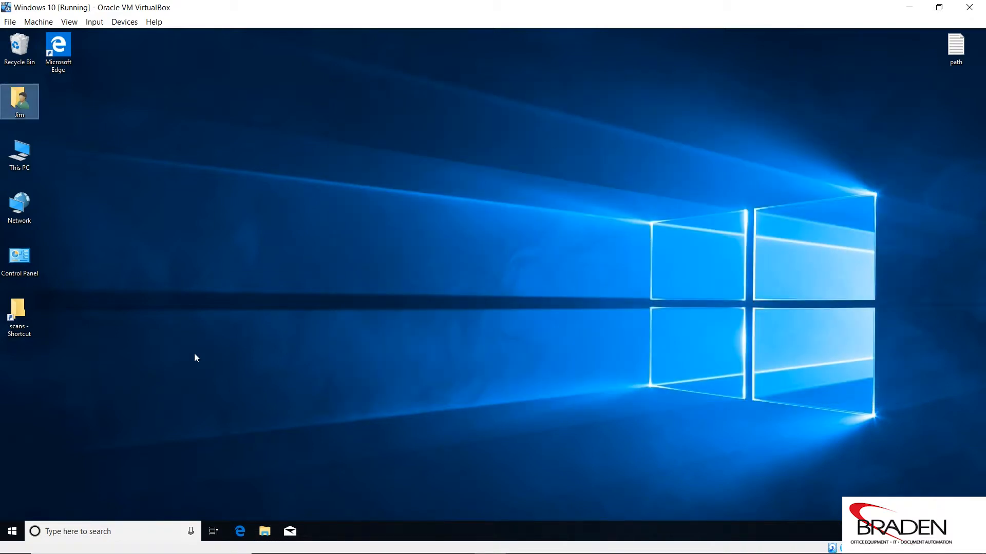
In FTP Settings, set the root folder to the scans folder on Local Disk (C:) and save the settings
click(13, 532)
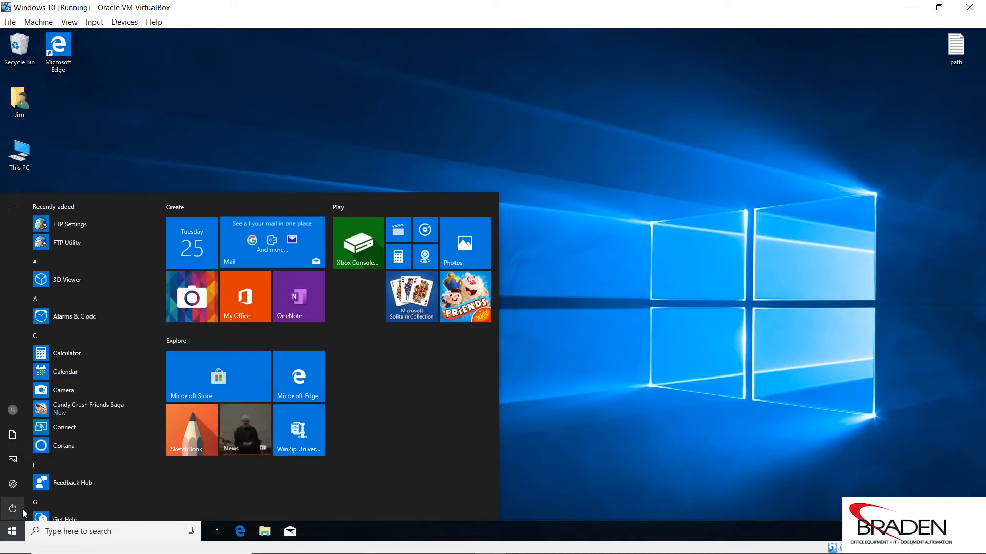
click(73, 225)
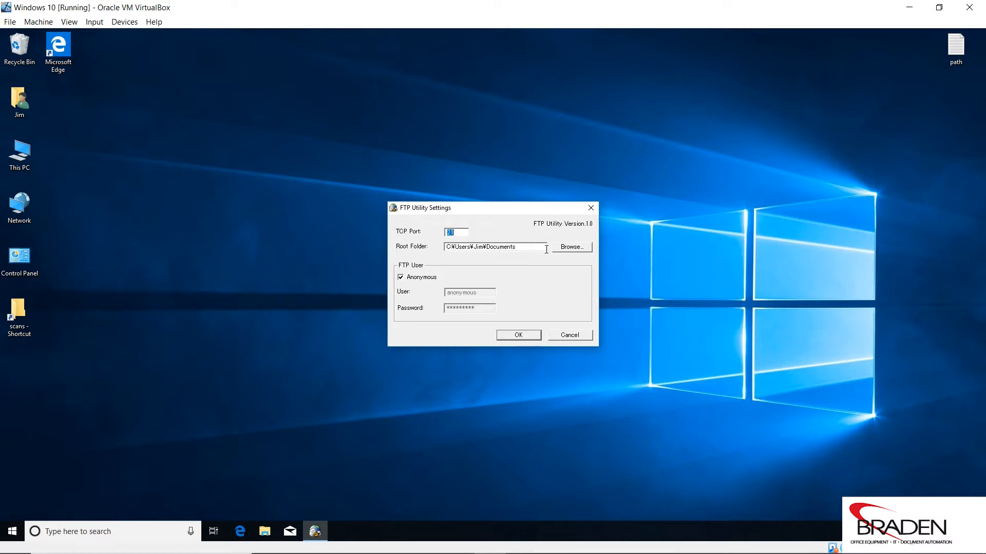
click(572, 248)
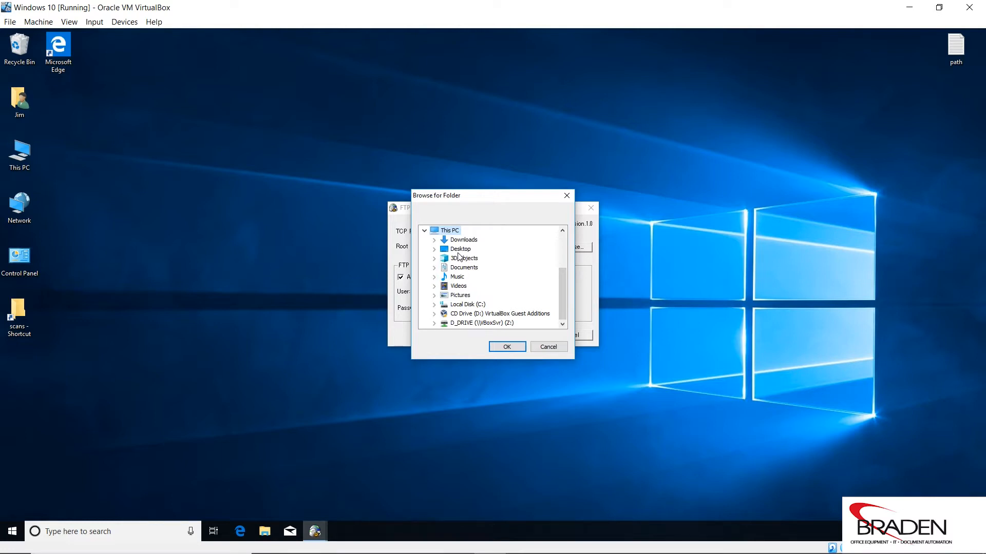
click(434, 305)
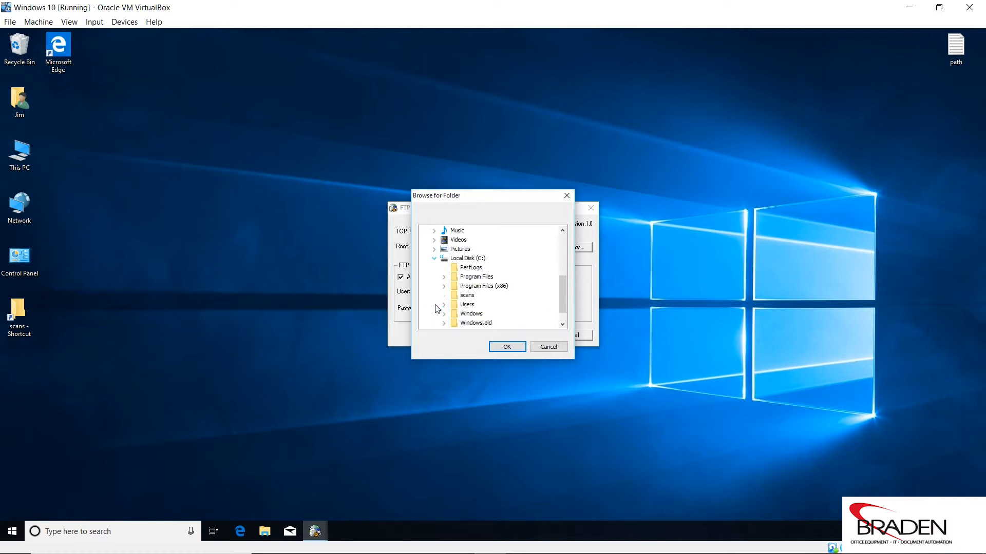
click(466, 296)
click(507, 347)
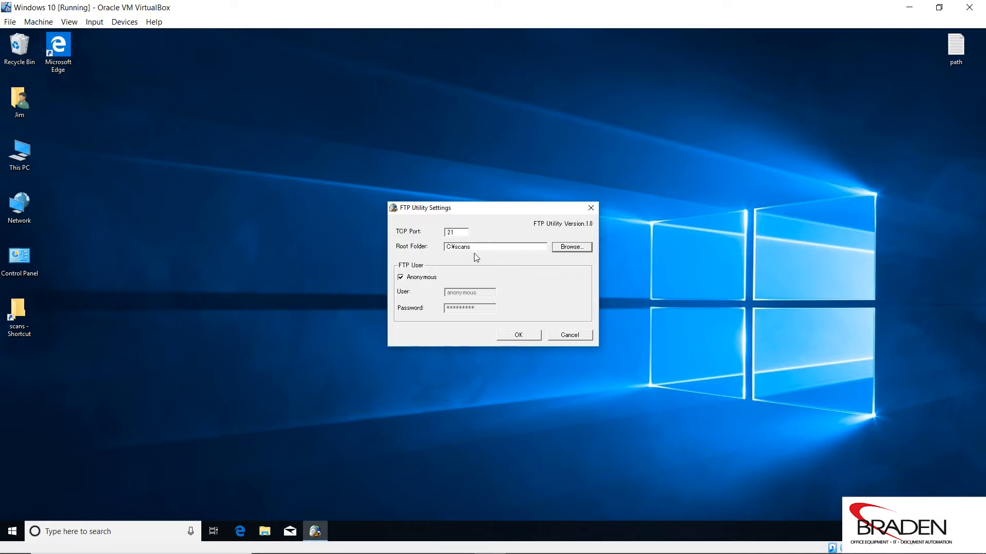
click(519, 335)
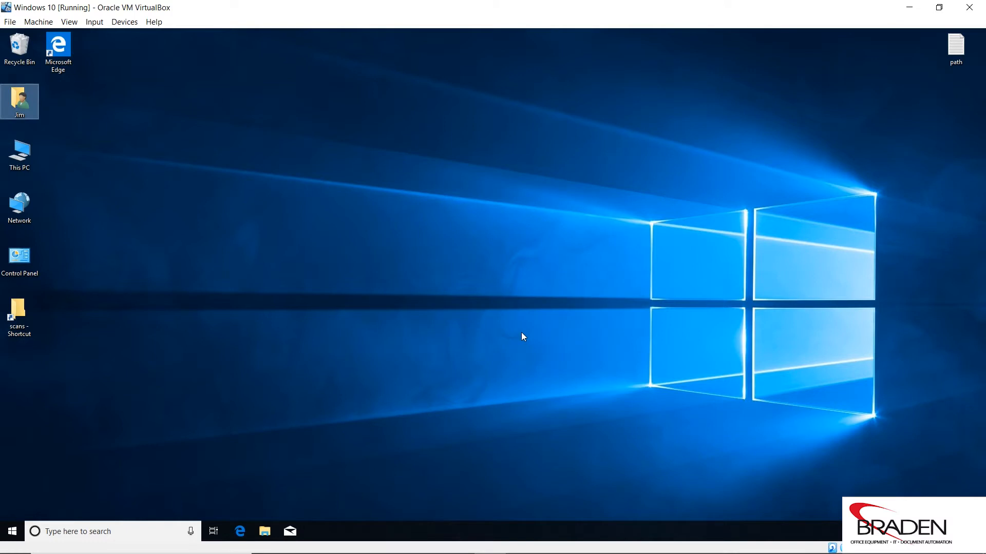
Launch FTP Utility and allow it through Windows Defender Firewall on private networks only
click(13, 531)
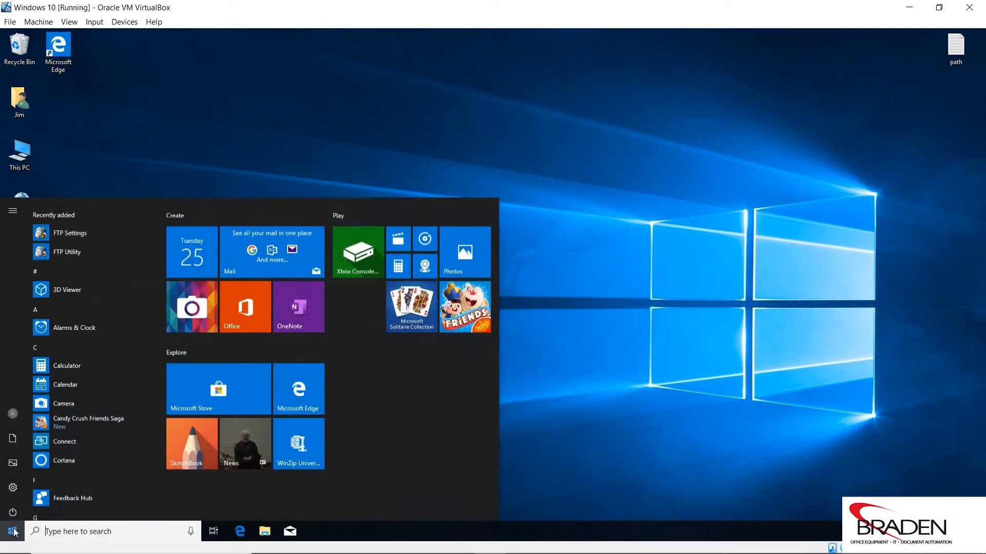
click(72, 243)
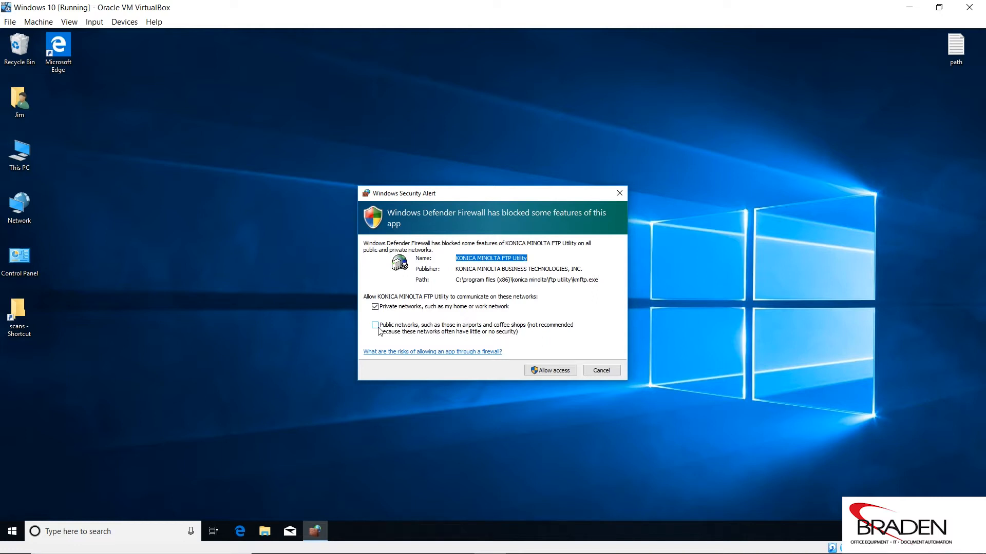
click(560, 372)
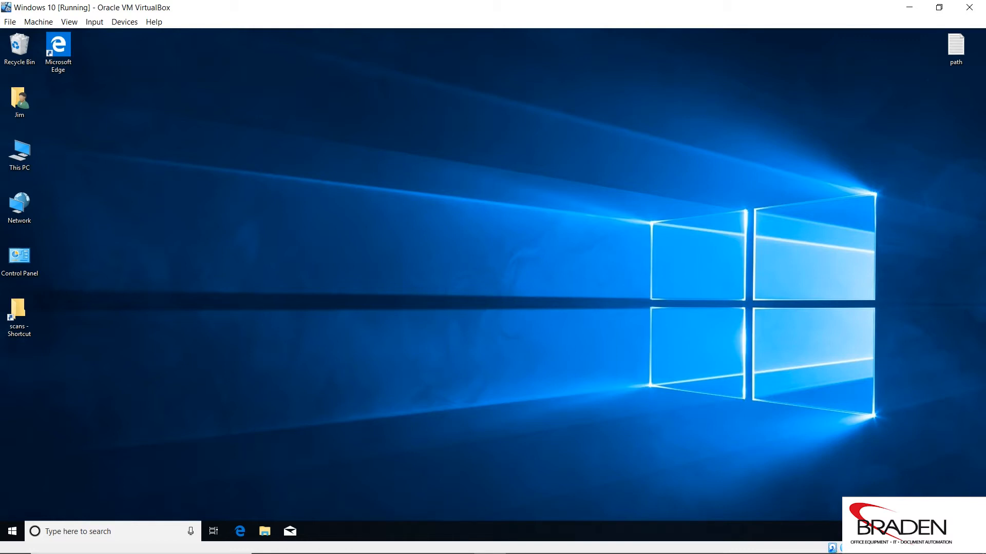
click(882, 531)
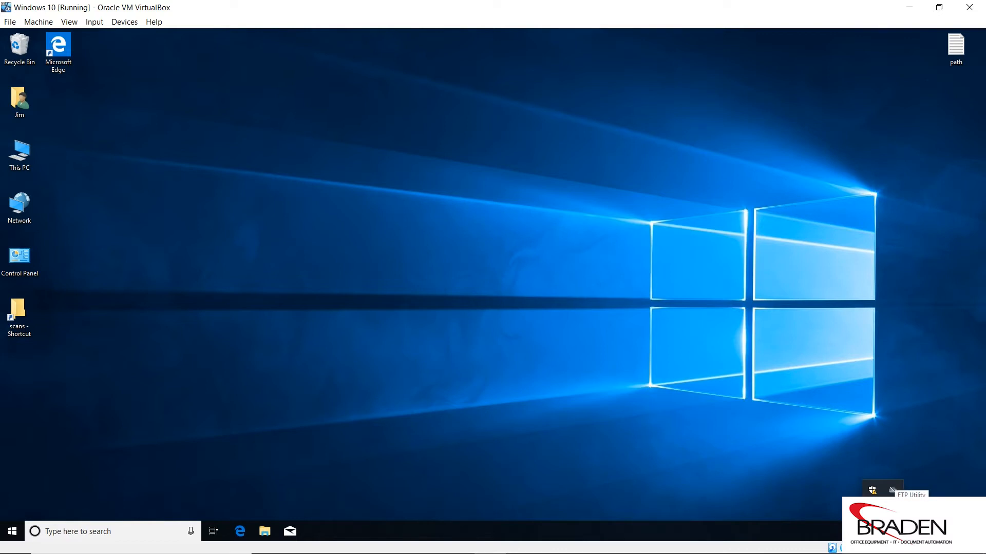
click(683, 325)
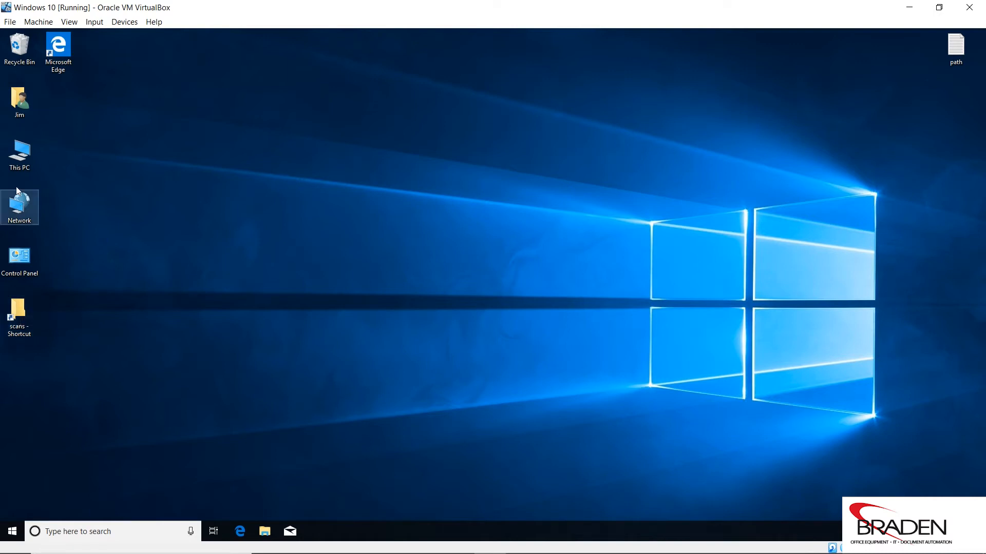
Show the sharing properties of the scans folder on Local Disk (C:) to check its network path
double_click(19, 151)
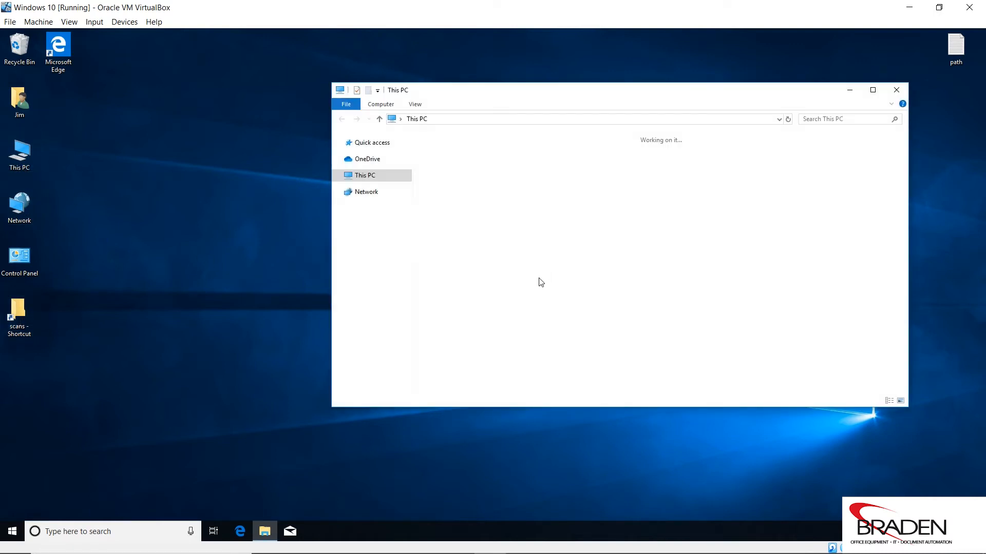
double_click(498, 264)
click(441, 184)
right_click(441, 185)
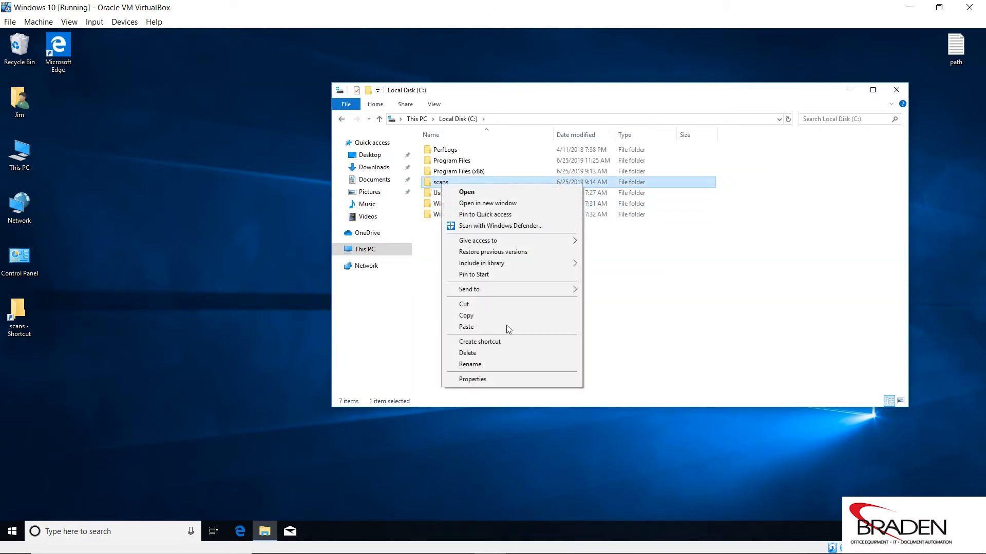
click(505, 381)
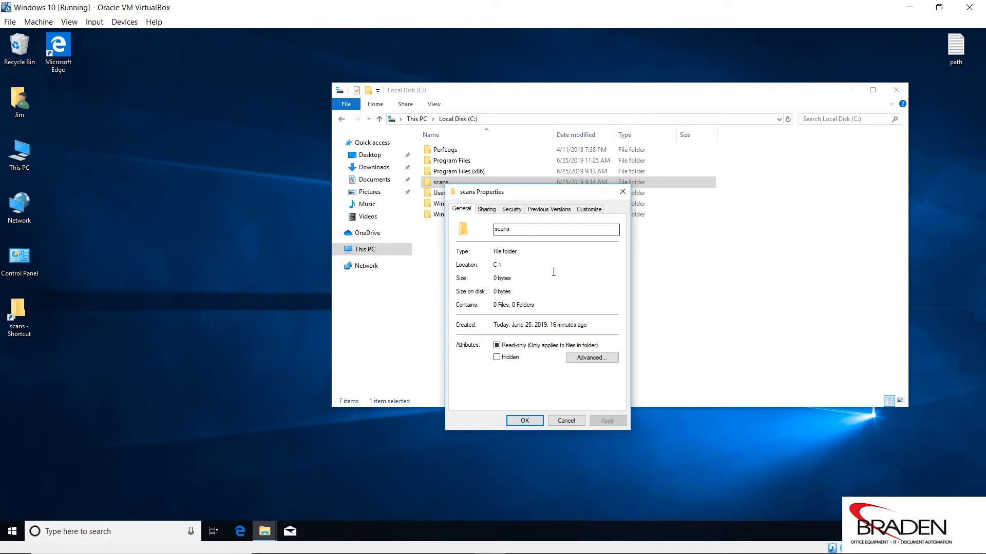
click(487, 209)
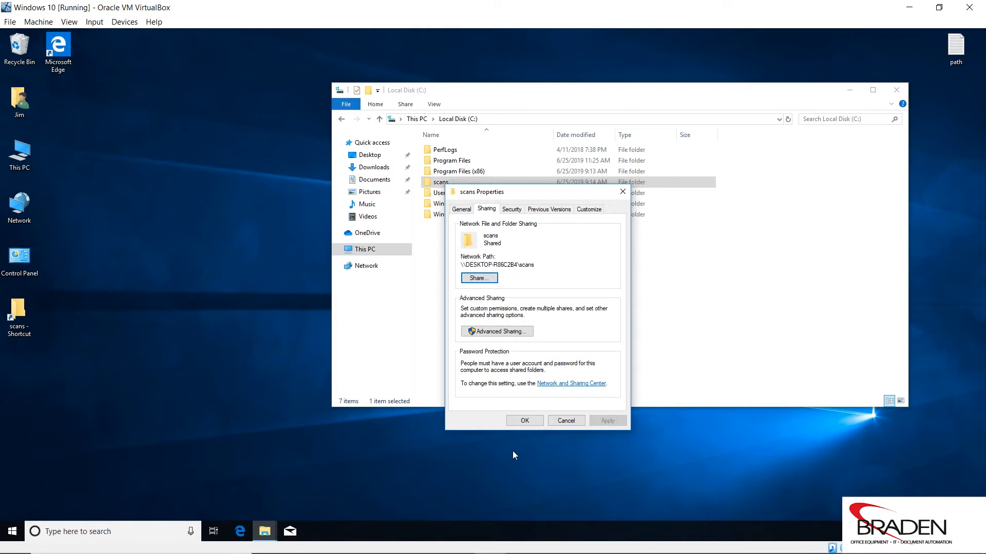
Open Command Prompt and run ipconfig to look up the computer's IPv4 address
click(136, 529)
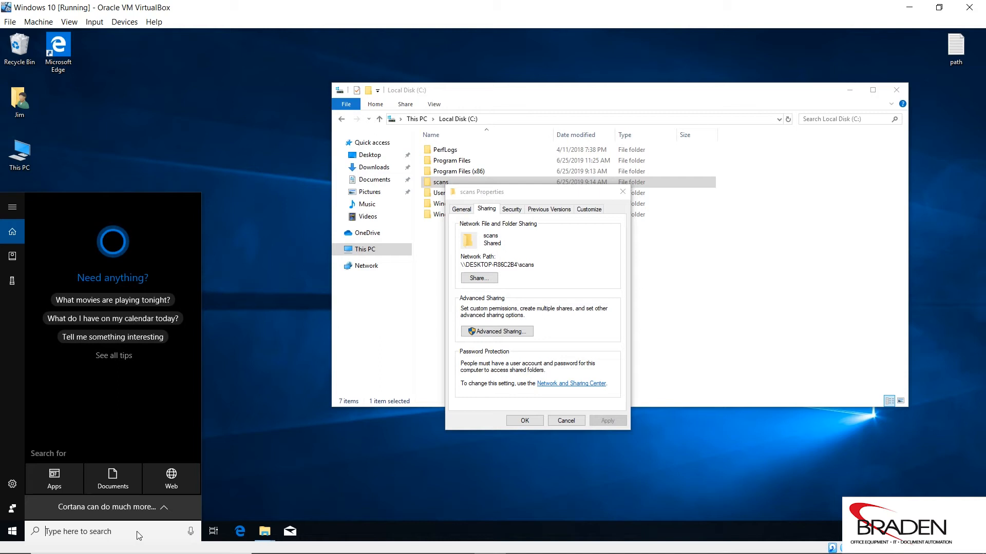
text(cmd)
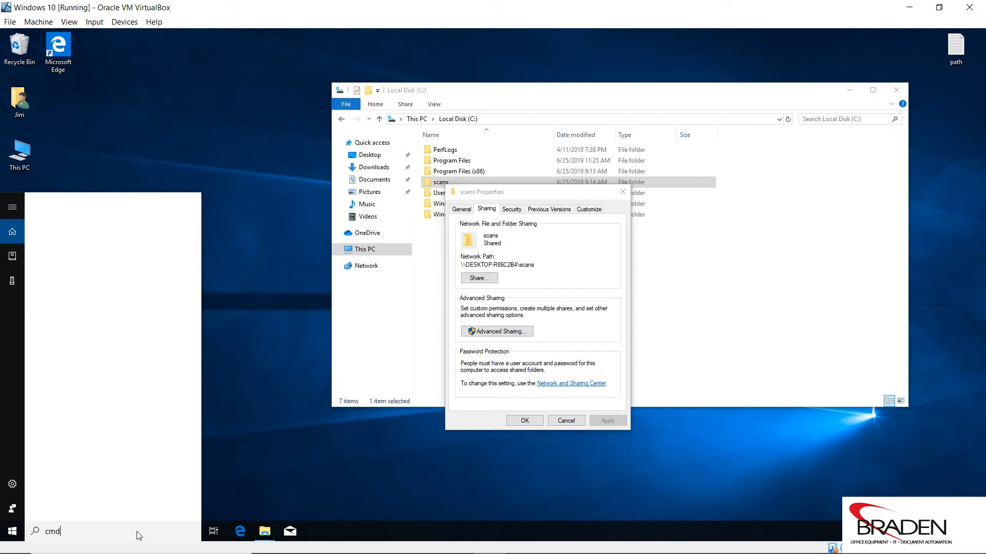
key(Return)
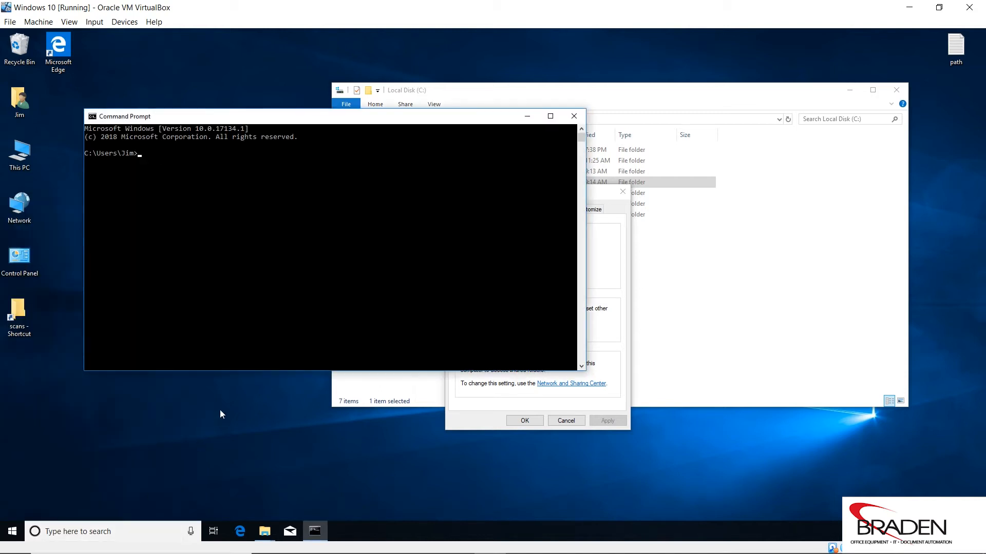
text(ipconfig)
key(Return)
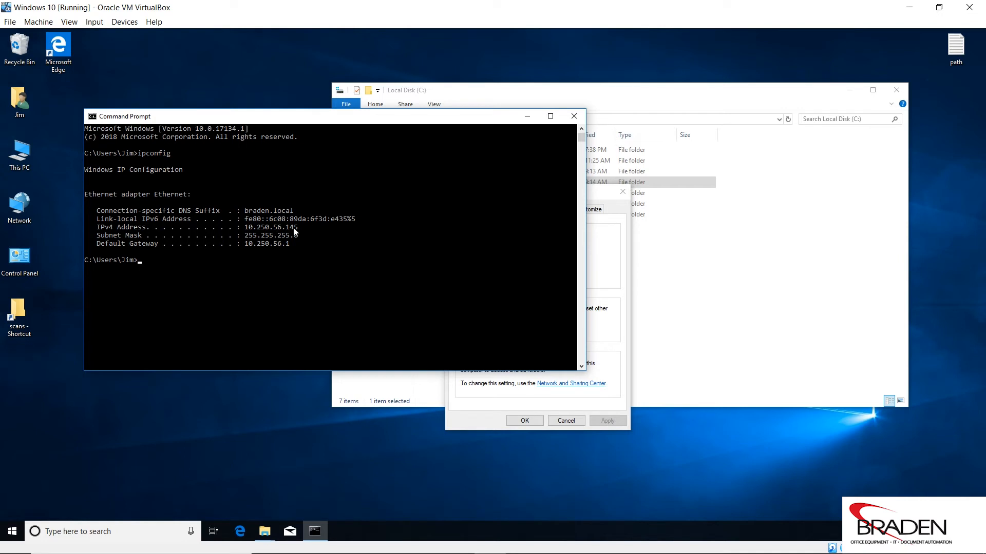
drag(343, 123, 275, 70)
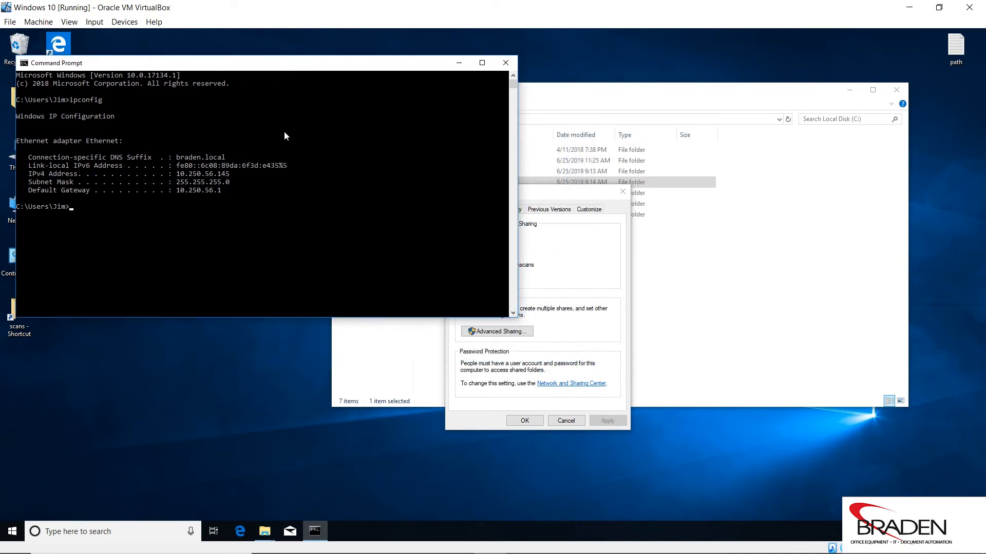
Add the IP address 10.250.56.145 below scans in the desktop text file path, and close Command Prompt
double_click(955, 47)
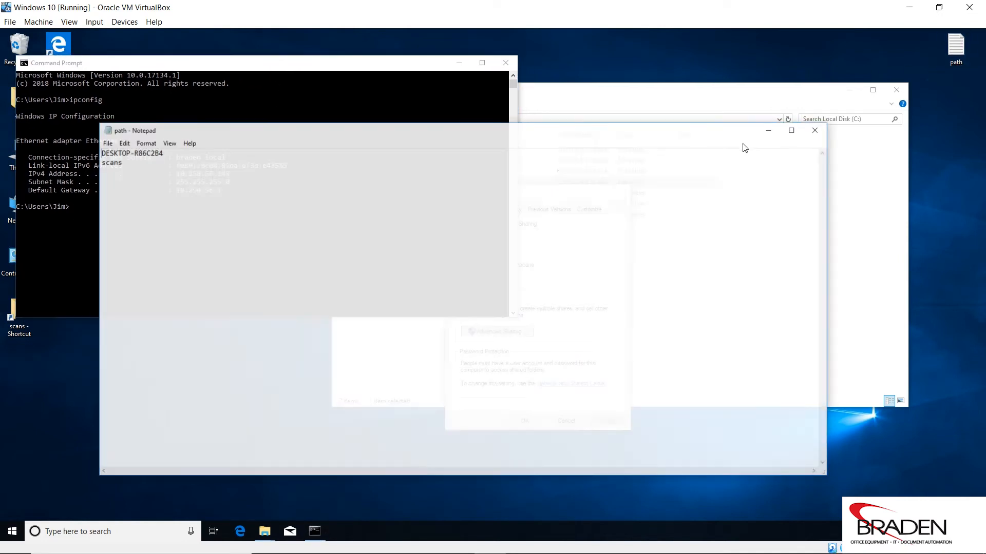
drag(96, 312, 604, 312)
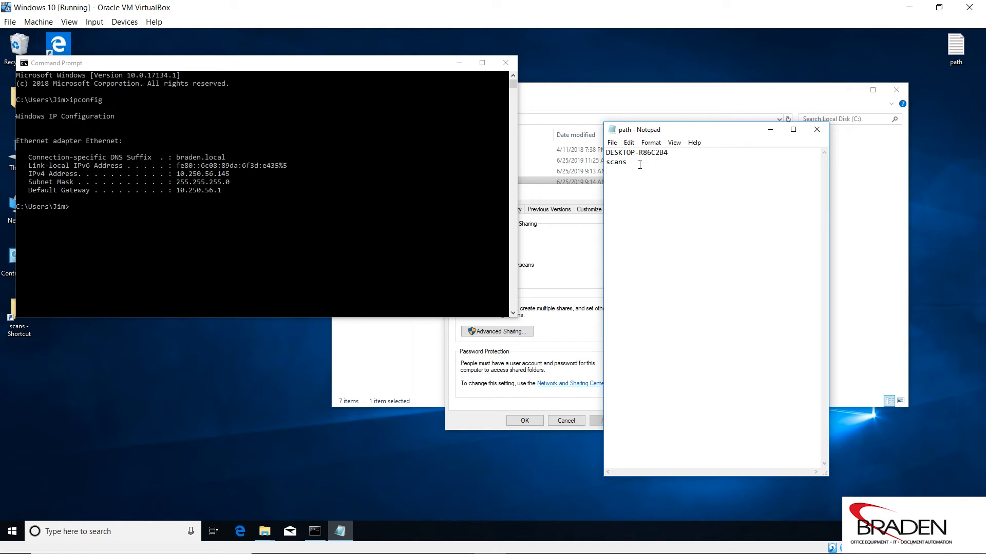
text(10.250.56.145)
click(506, 63)
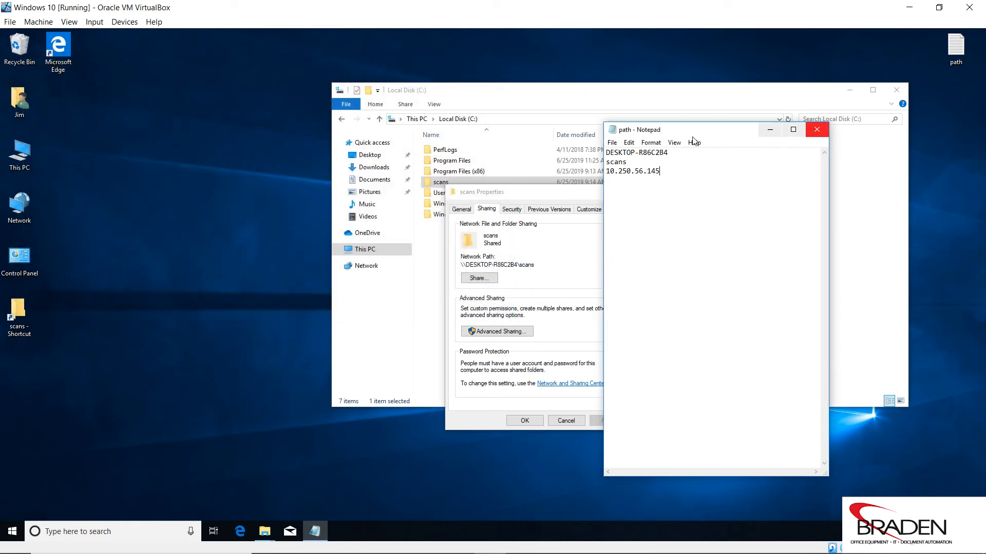
Save and close the path text file, and close the scans properties and the Local Disk (C:) window
click(612, 143)
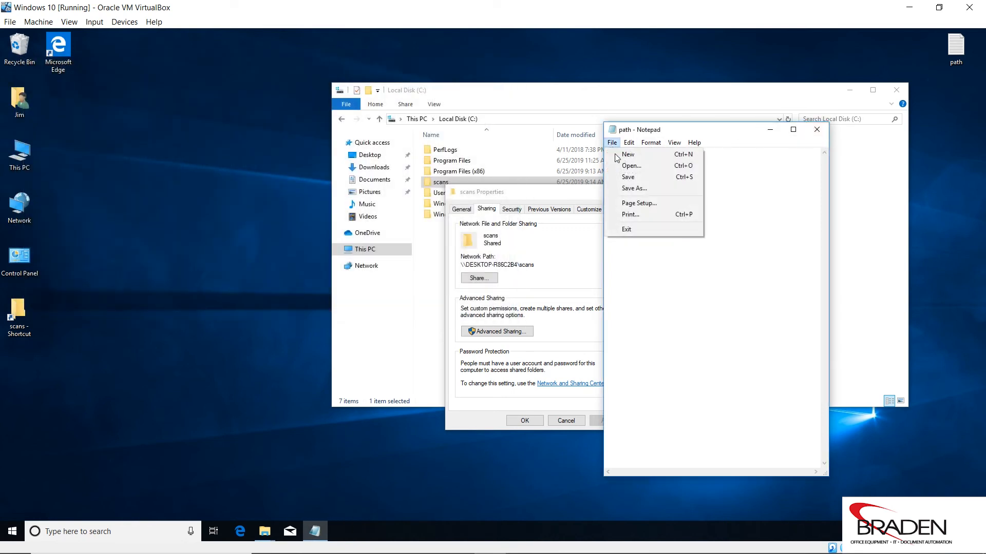
click(636, 178)
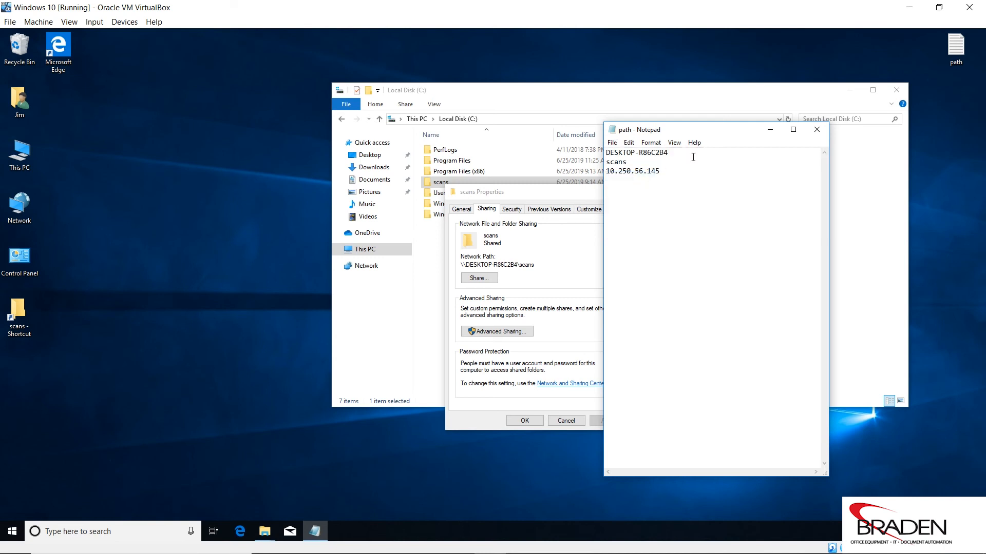
click(826, 130)
click(526, 421)
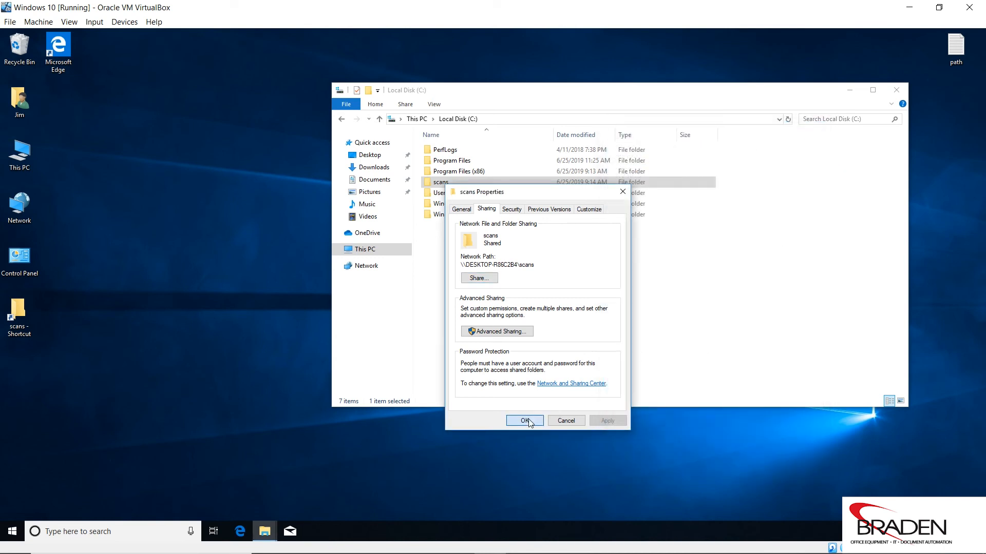
click(896, 91)
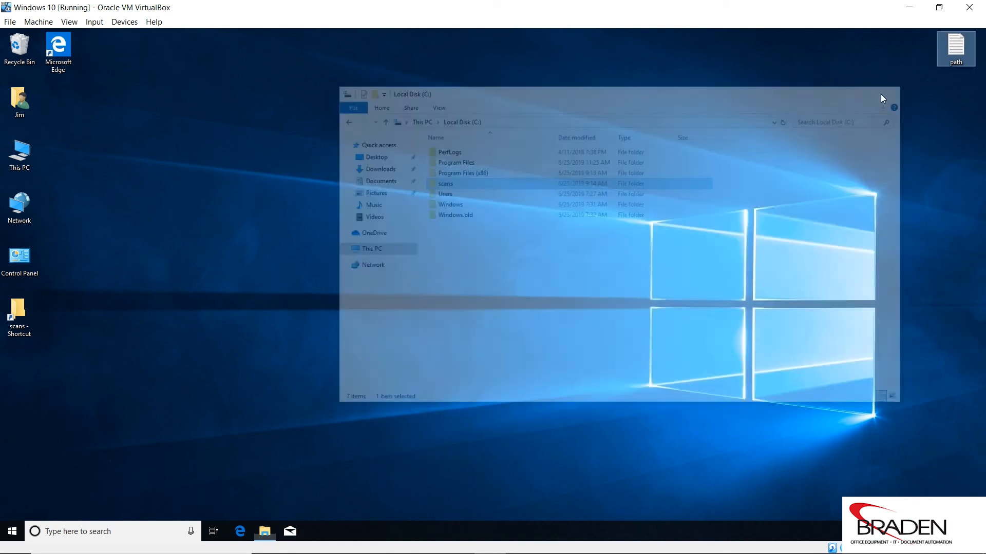